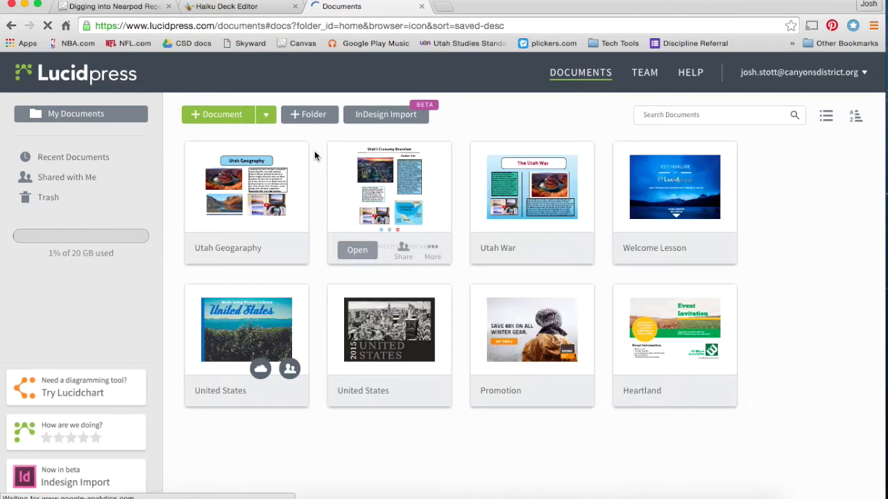
Step: Start a new document, compare the For Print templates, then browse the Tablet, Mobile & PC templates
click(268, 119)
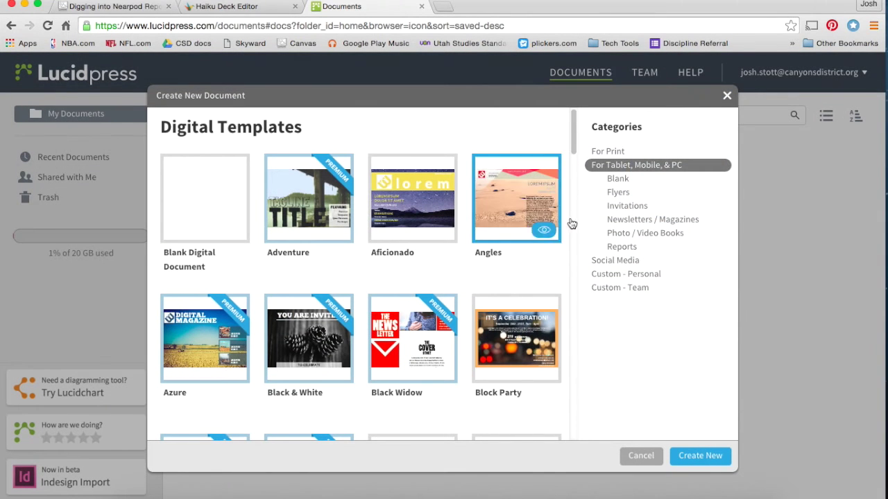
click(618, 156)
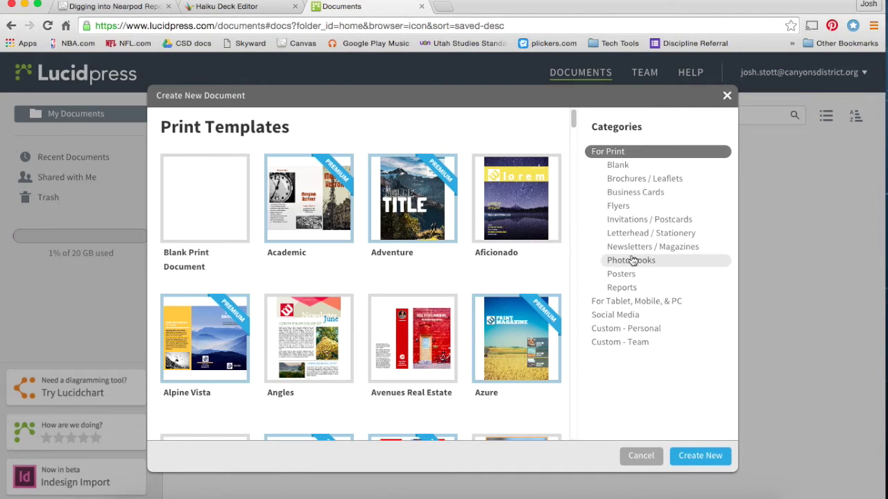
click(626, 304)
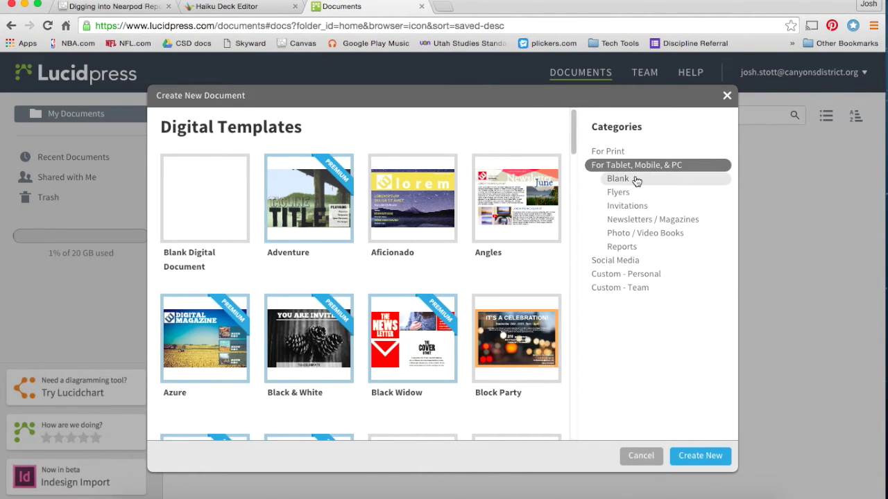
scroll(447, 201, down, 3)
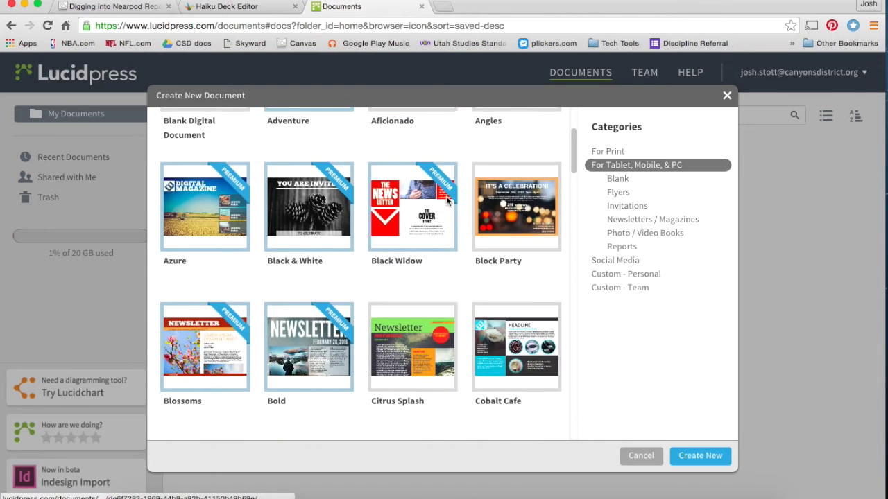
scroll(446, 199, down, 2)
scroll(446, 199, down, 3)
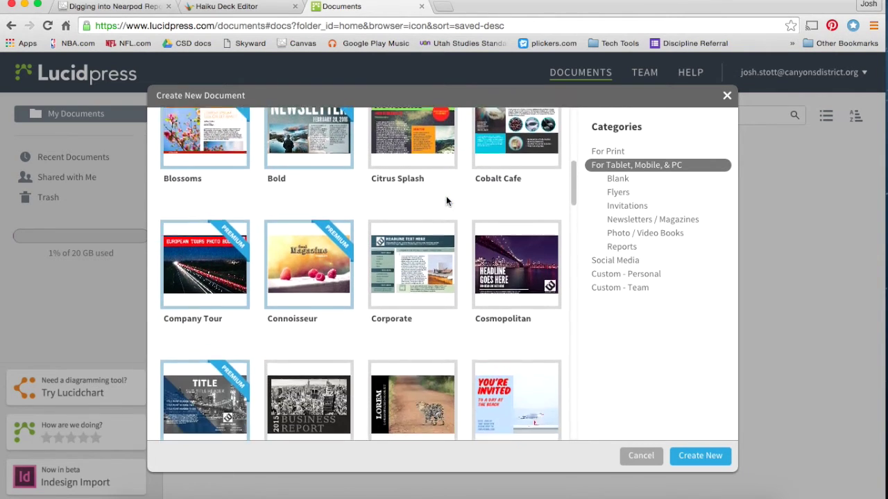
scroll(446, 196, up, 5)
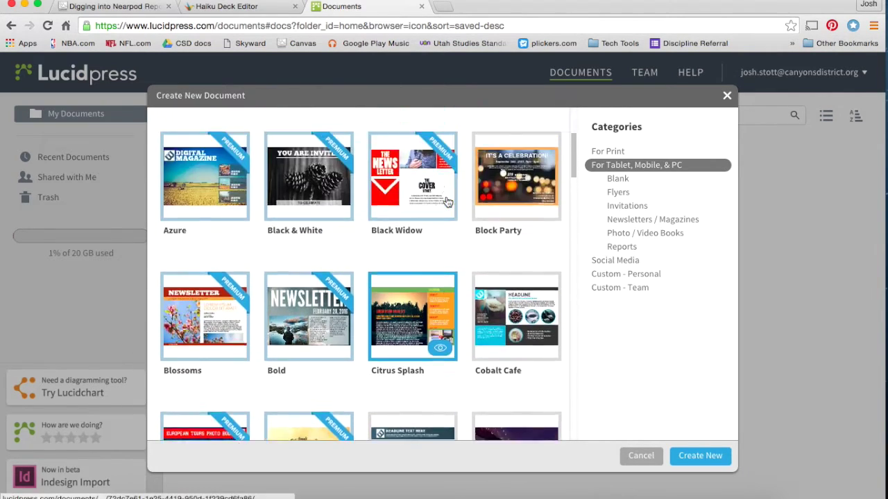
scroll(448, 201, up, 3)
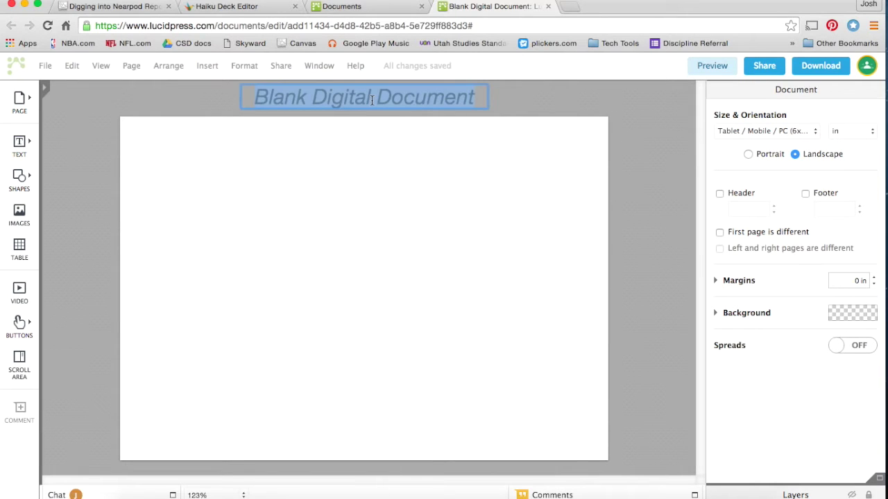
Step: Title the new blank landscape digital document 'Utah Geography'
text(Uta)
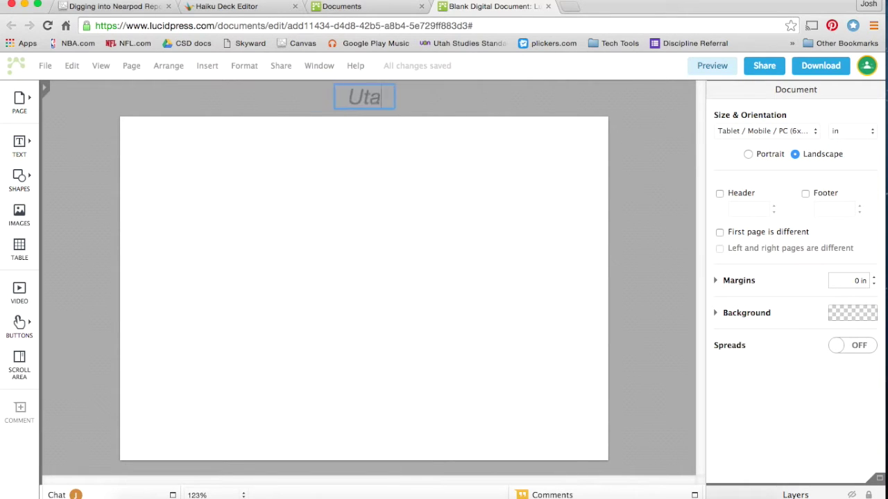
text(h Geogra)
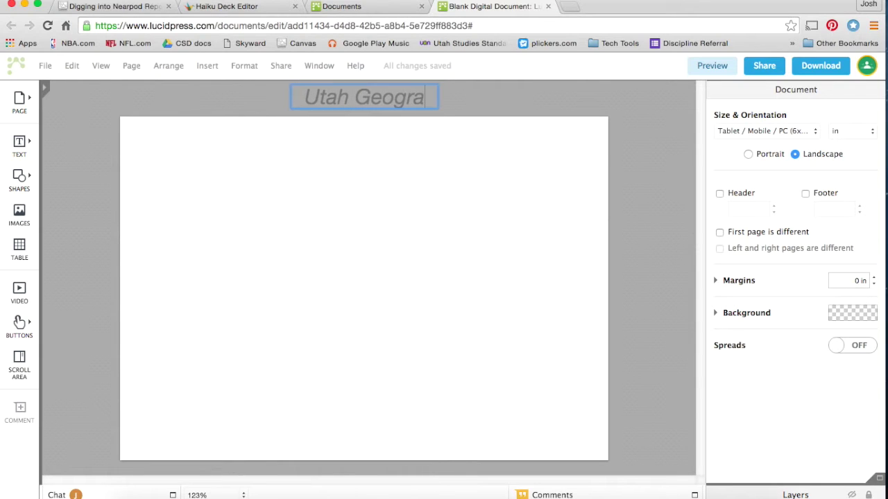
text(phy)
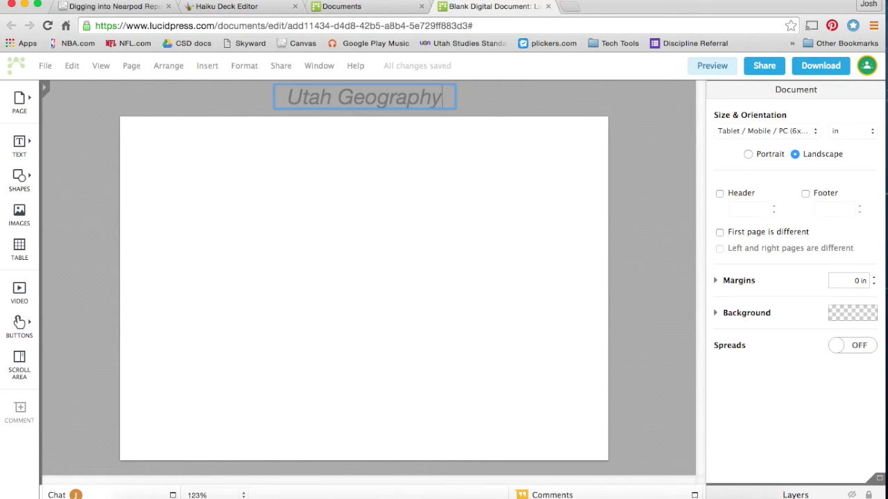
click(343, 186)
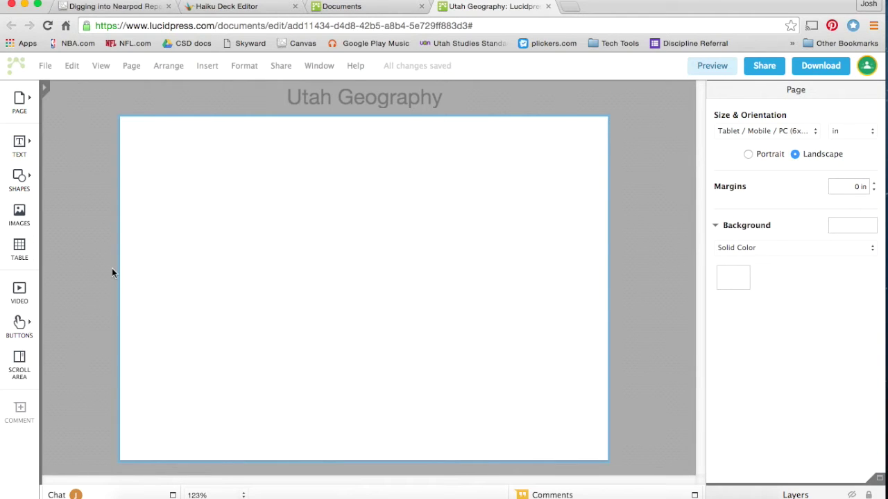
click(30, 146)
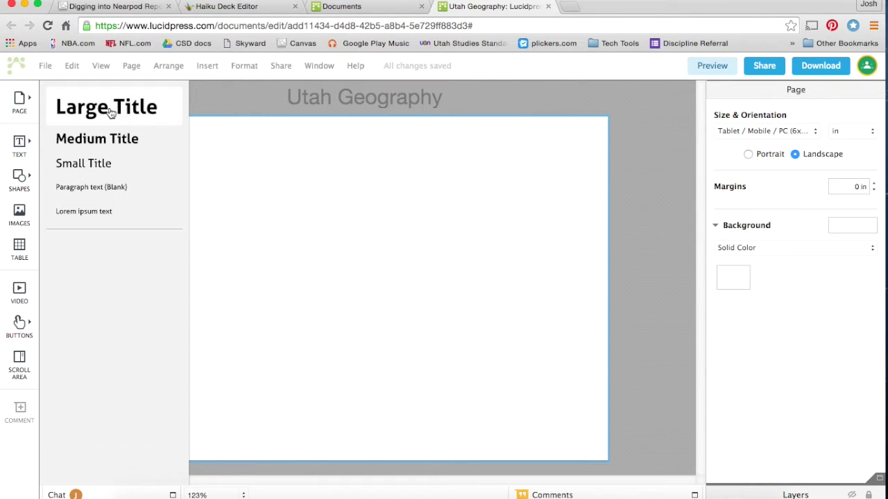
Step: Add a Large Title reading 'Utah Geography' centred at the top of the page
drag(110, 113, 360, 150)
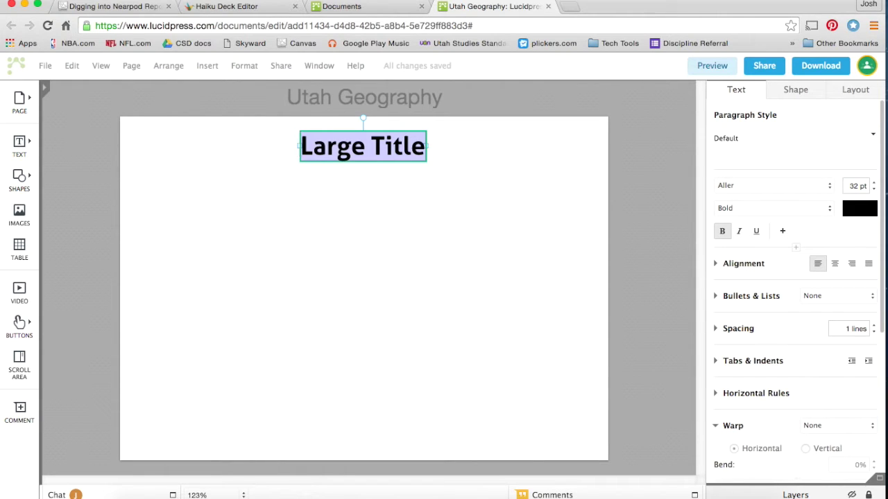
text(Utah Geography)
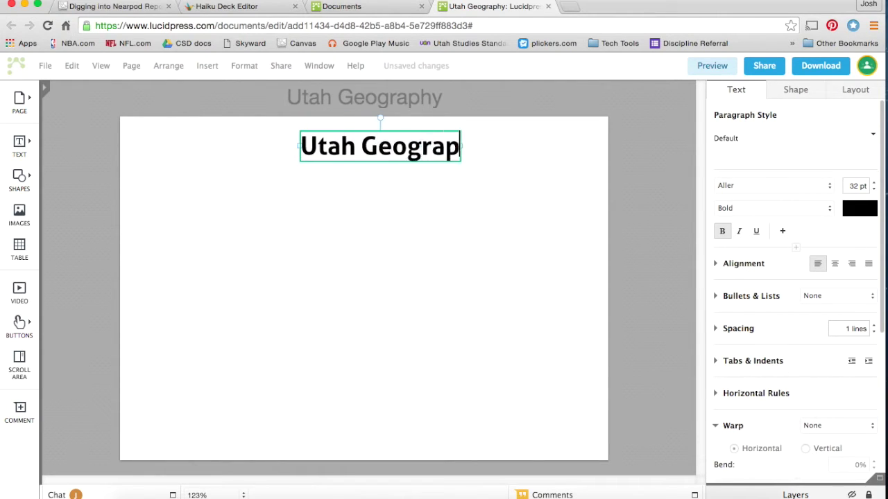
click(402, 289)
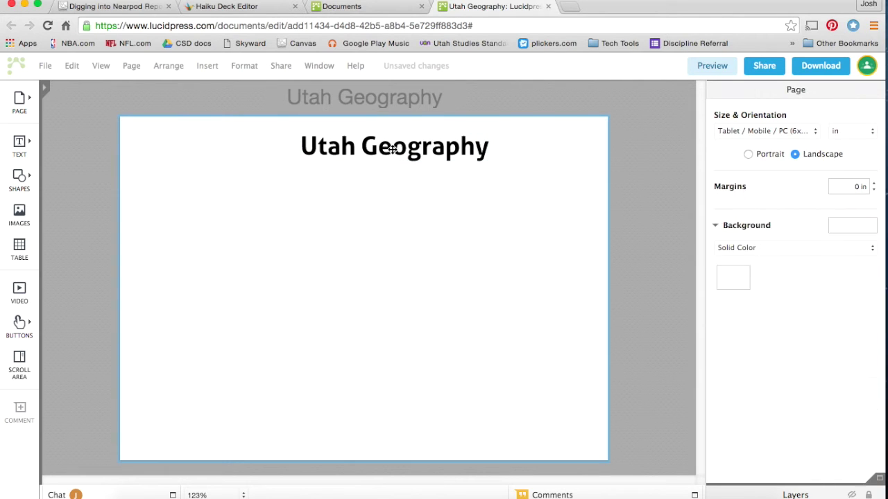
drag(387, 145, 358, 147)
click(371, 201)
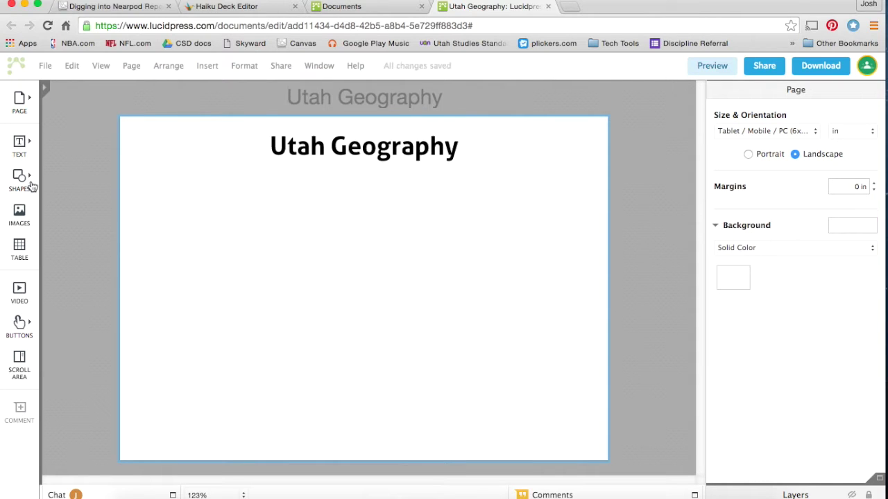
Step: Add a rounded rectangle, reshape it into a wide short bar, and move it over the title
mouse_move(31, 180)
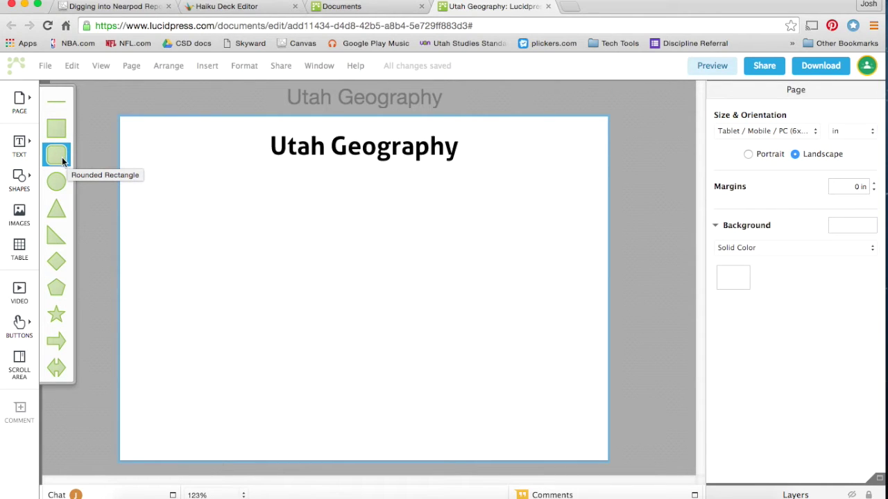
drag(61, 161, 303, 246)
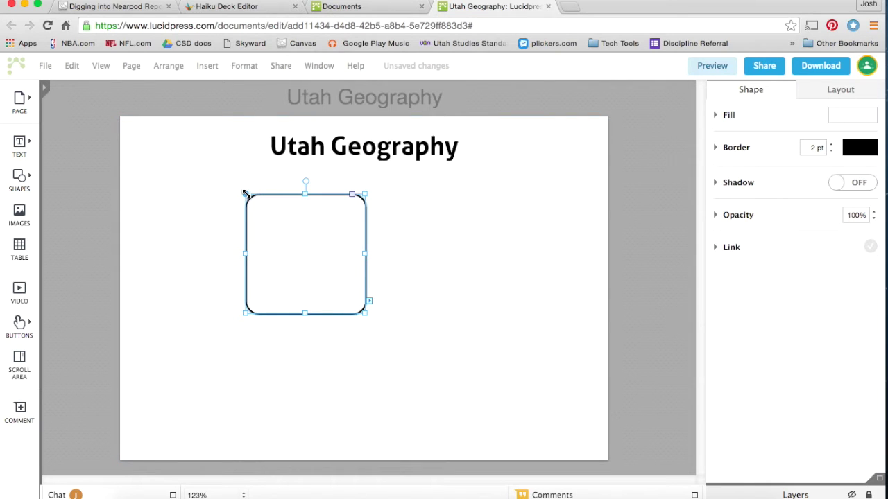
drag(245, 195, 129, 266)
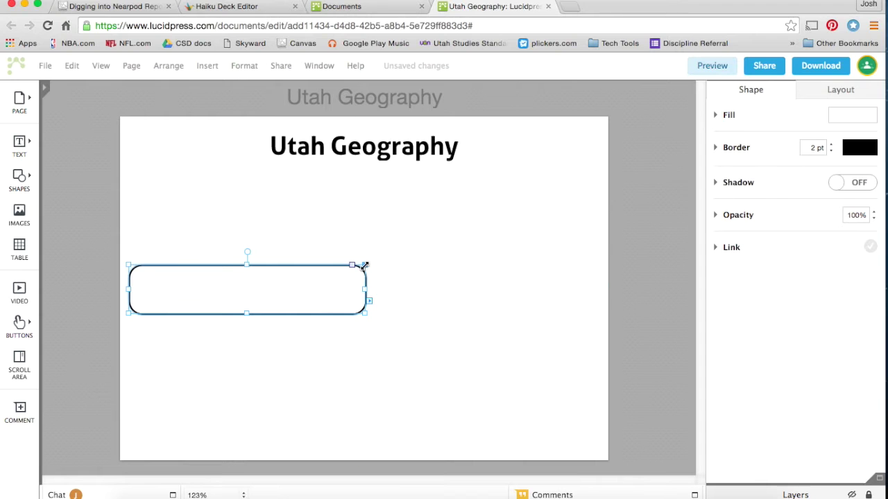
drag(364, 265, 482, 264)
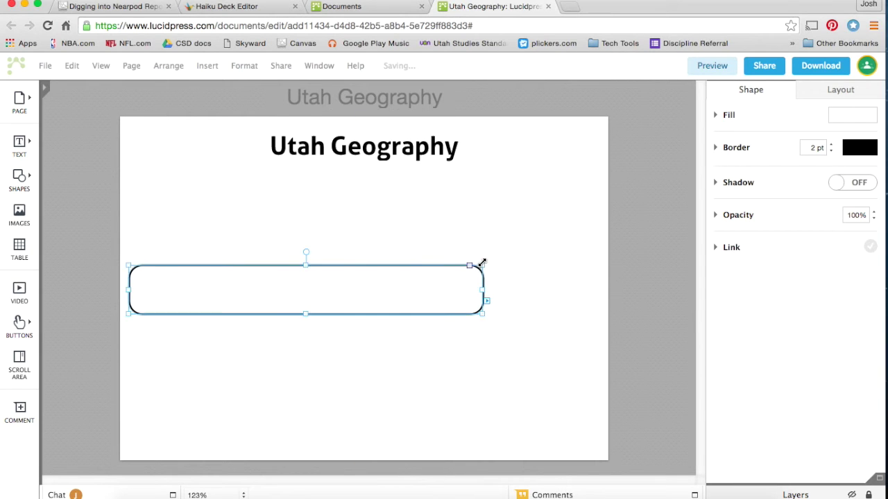
drag(337, 305, 396, 167)
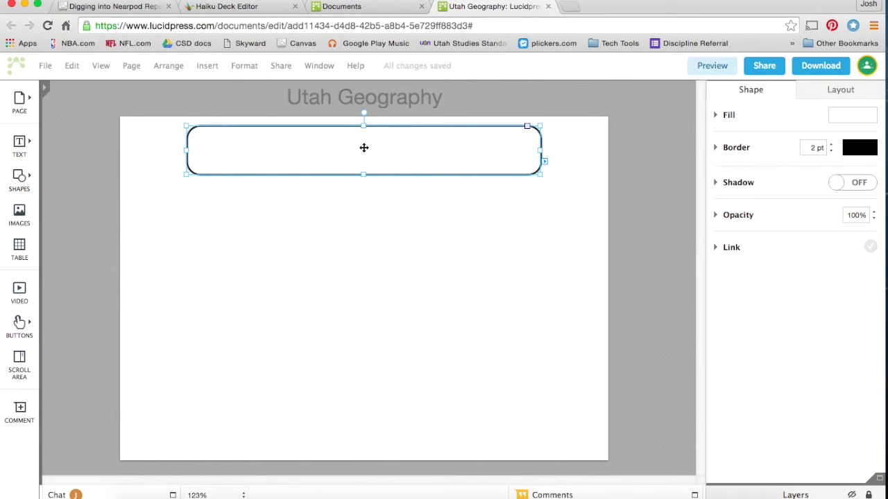
Step: Send the rounded rectangle behind the title and centre it around the text
right_click(363, 149)
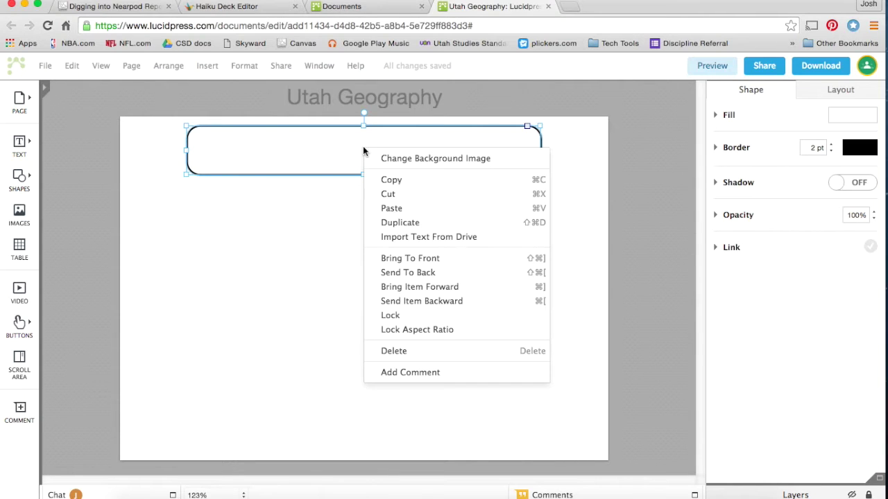
click(428, 274)
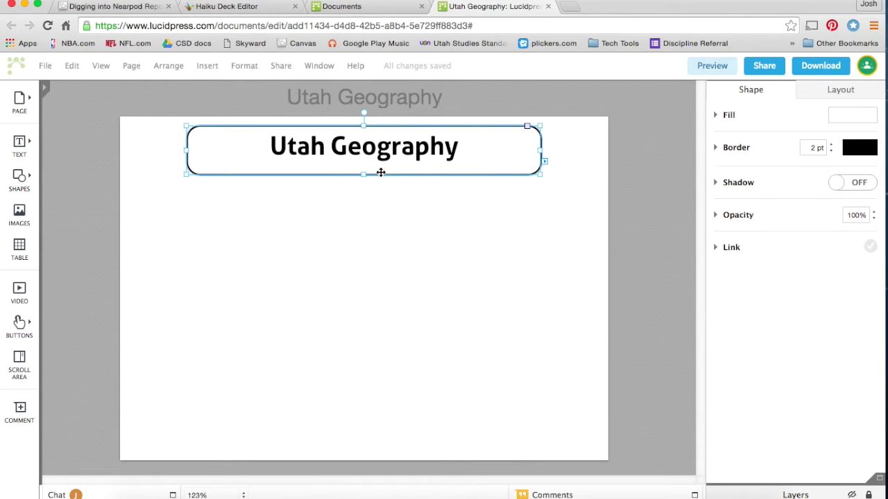
drag(380, 172, 380, 169)
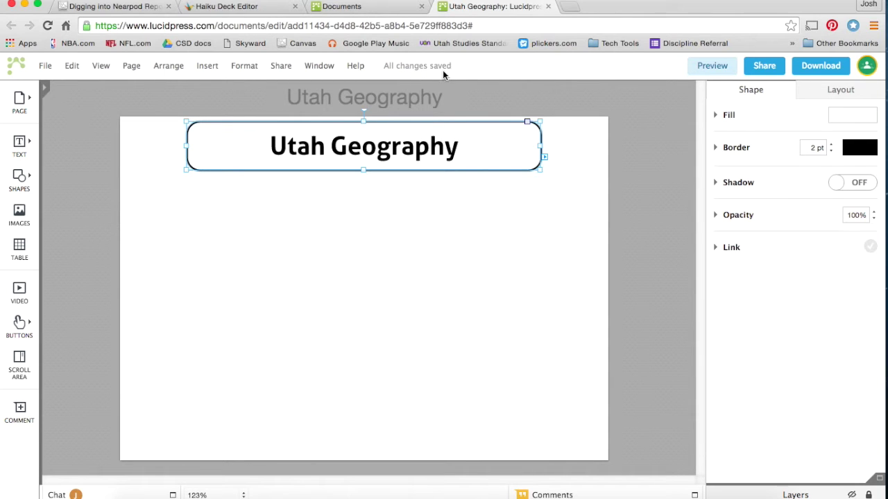
click(458, 244)
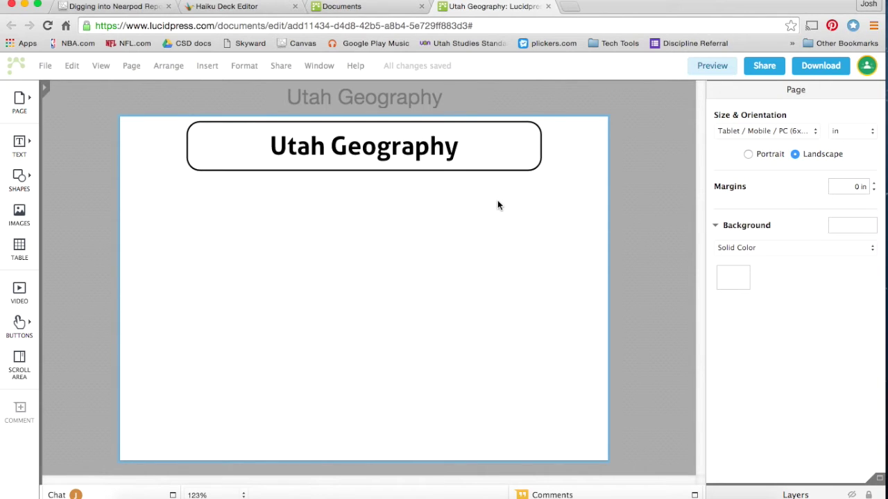
click(764, 69)
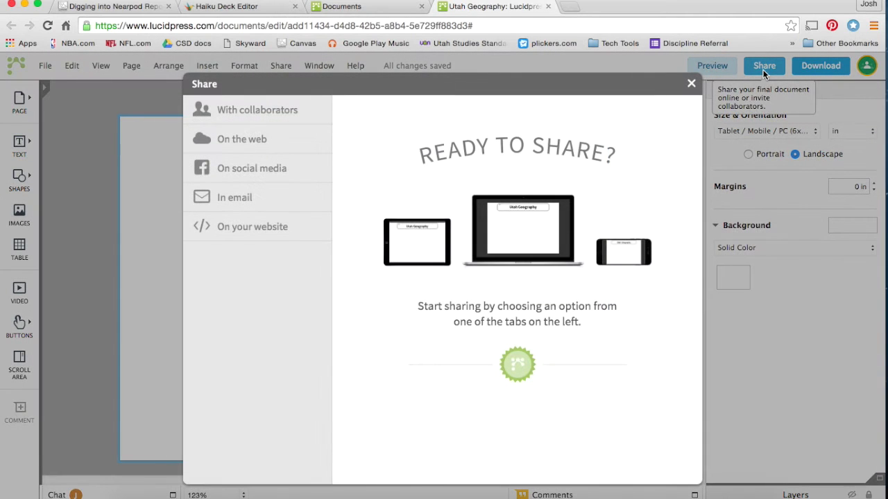
click(255, 117)
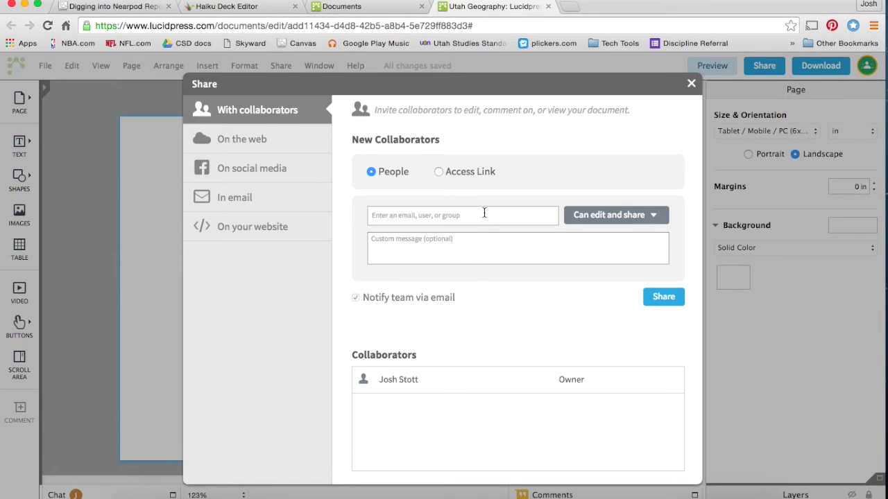
click(690, 88)
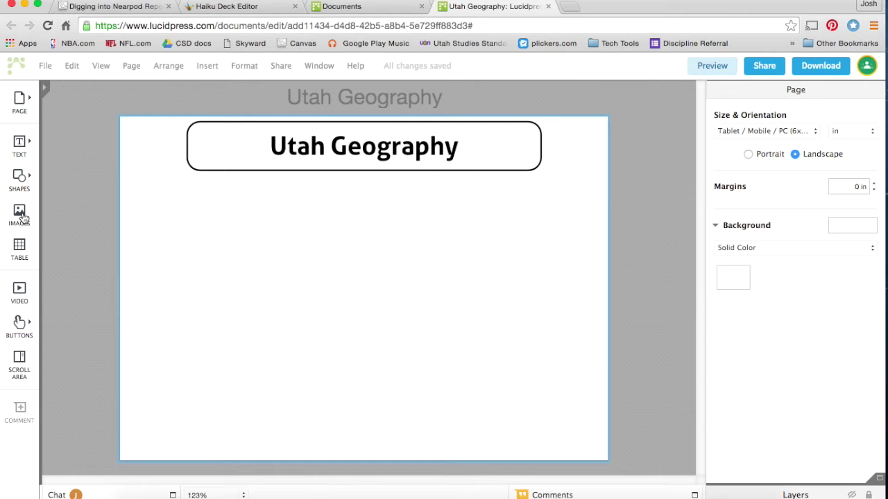
drag(22, 218, 243, 290)
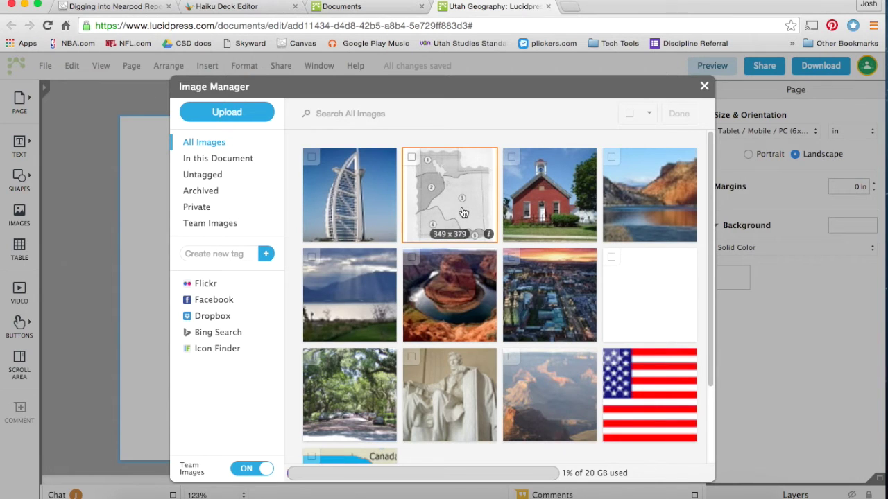
Step: Fill the image placeholder with the numbered Utah regions map and shrink it to a small square
double_click(463, 213)
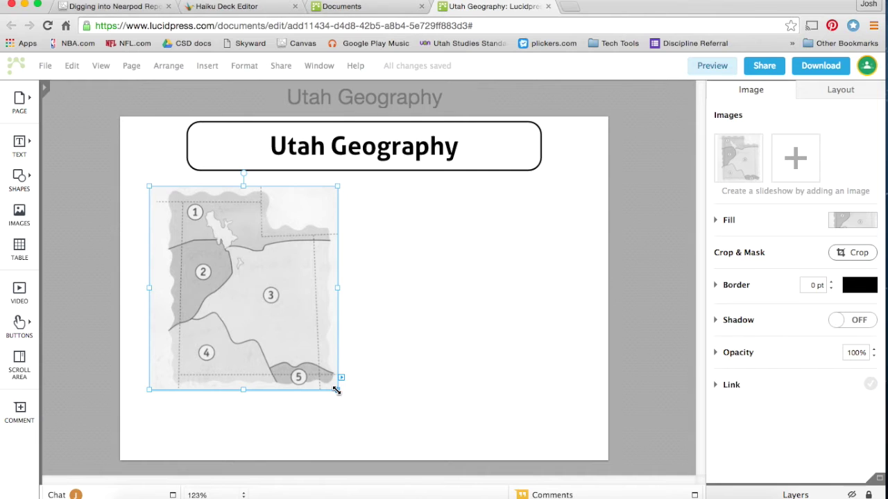
drag(336, 390, 257, 324)
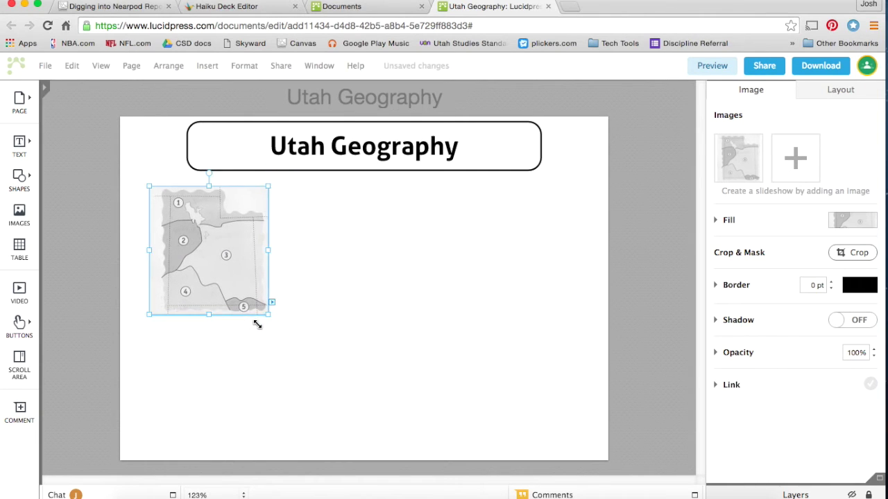
click(417, 329)
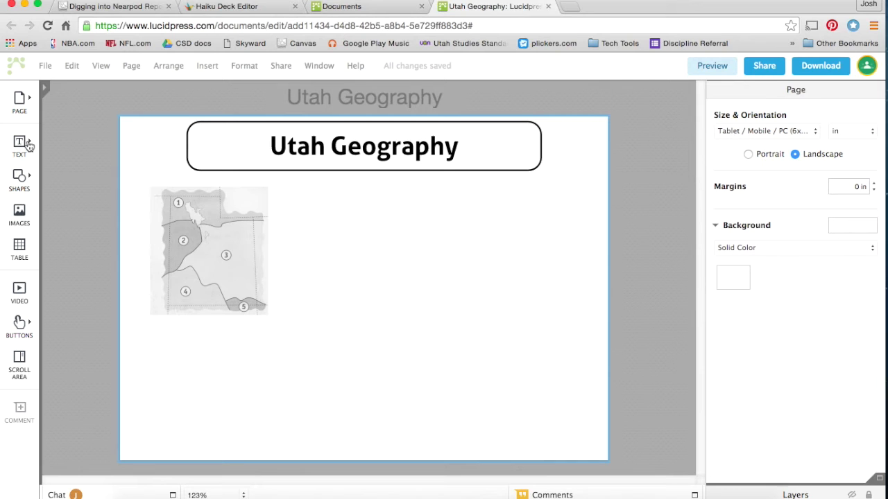
click(28, 144)
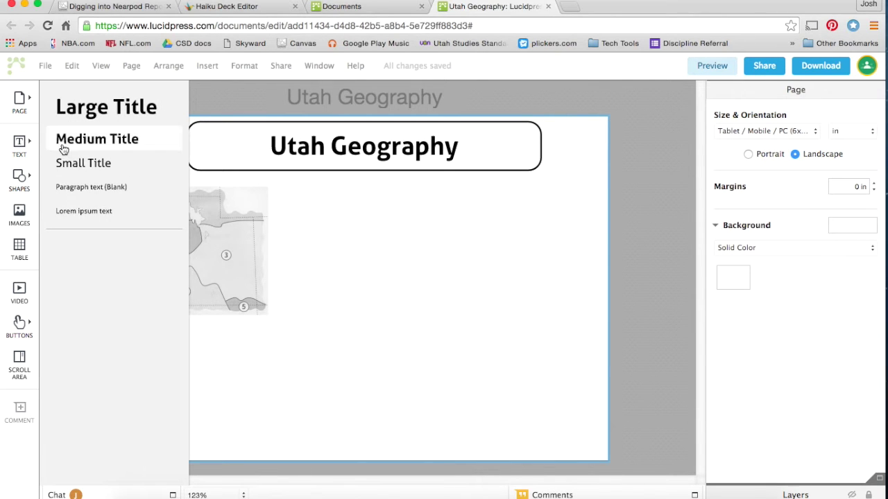
Step: Place a Lorem ipsum text box, make it wider and shorter, and move it beside the map
drag(85, 215, 436, 284)
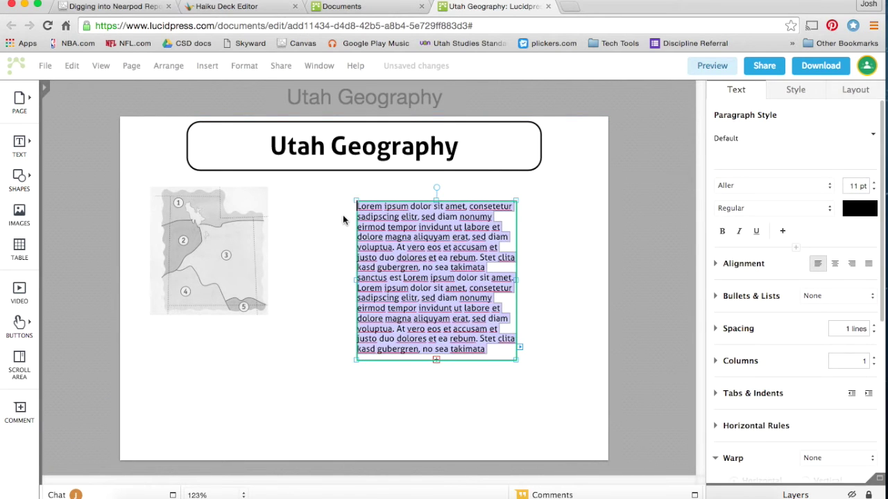
click(342, 215)
click(359, 202)
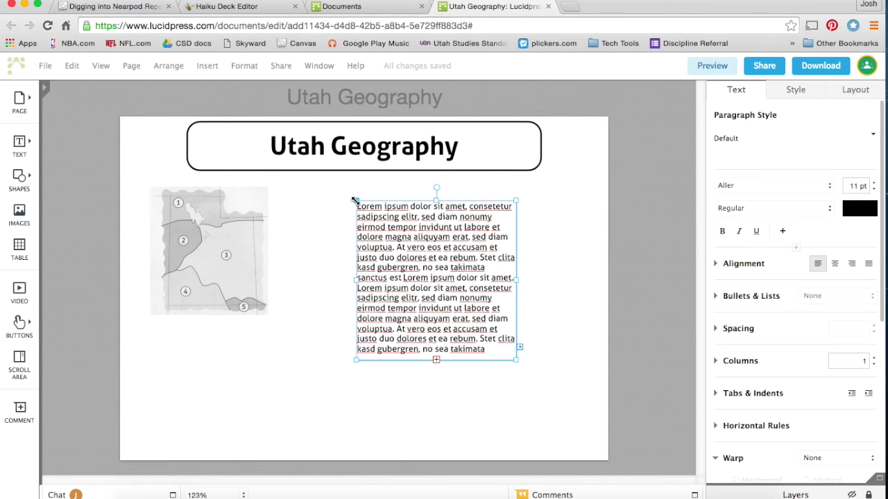
drag(357, 200, 301, 257)
drag(380, 297, 413, 247)
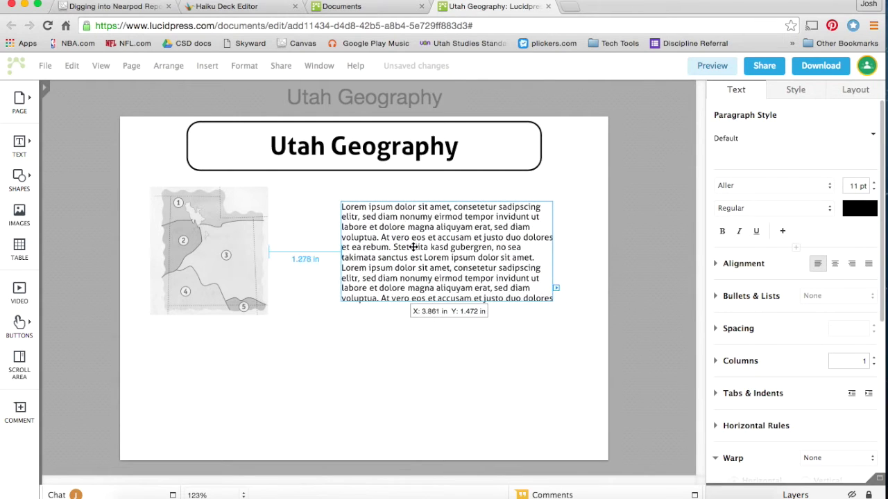
click(228, 257)
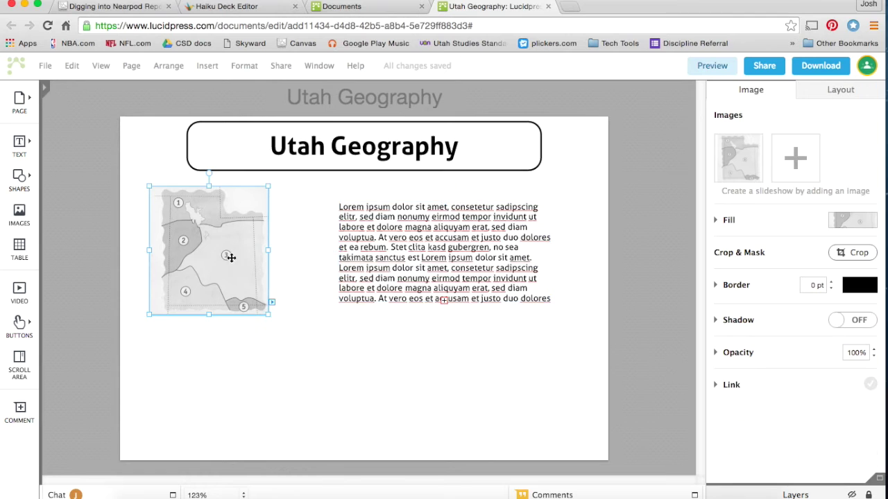
click(401, 258)
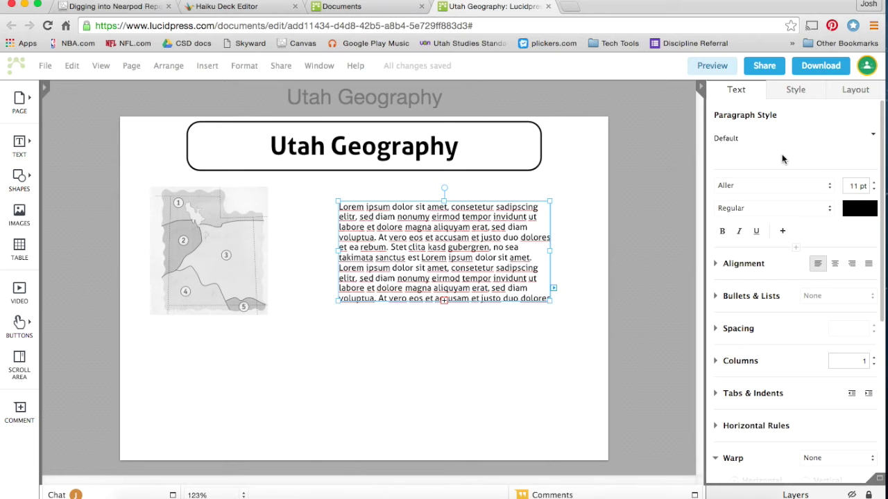
Step: Increase the placeholder text size to 13 pt
click(875, 183)
click(875, 184)
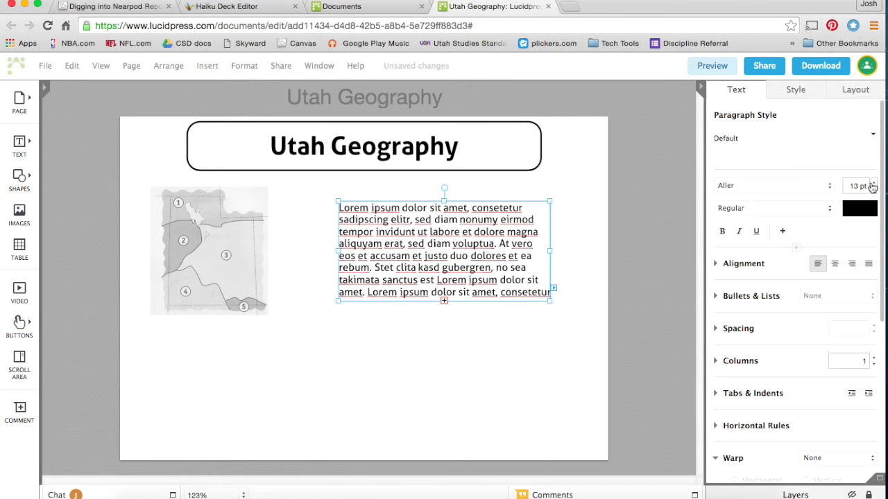
click(833, 187)
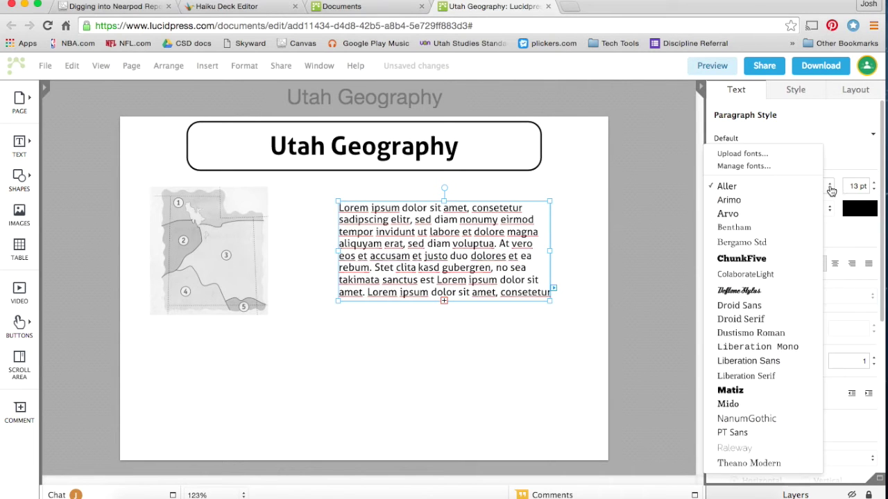
click(845, 147)
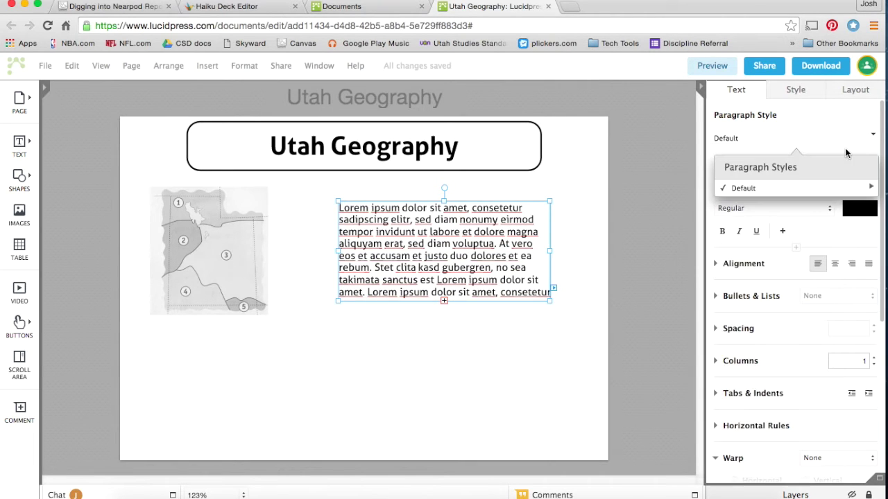
Step: Give the text box a yellow ffdf71 fill
click(794, 94)
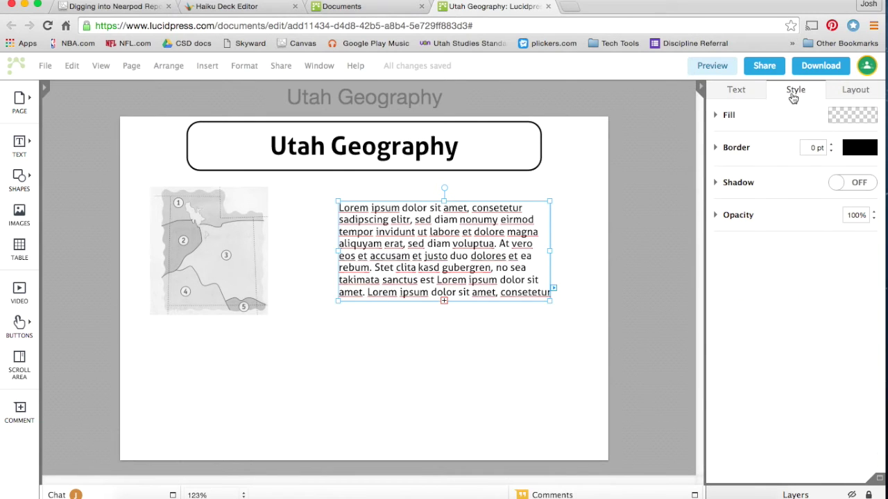
click(721, 121)
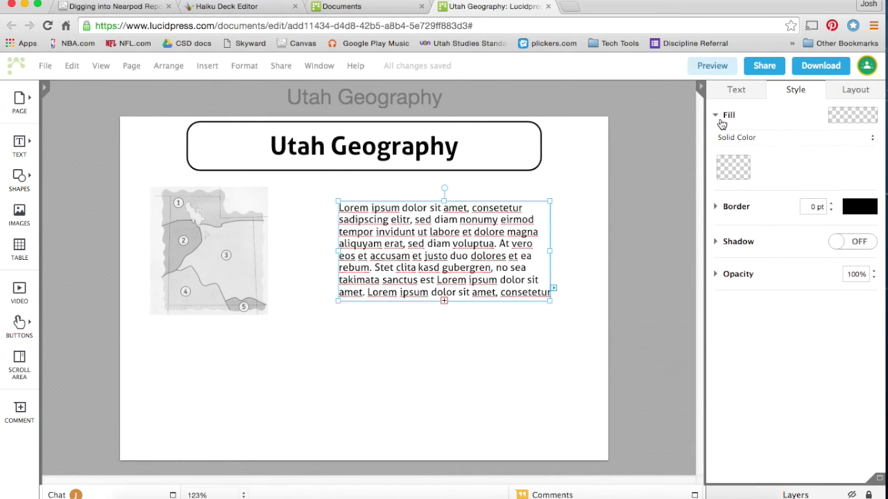
click(871, 123)
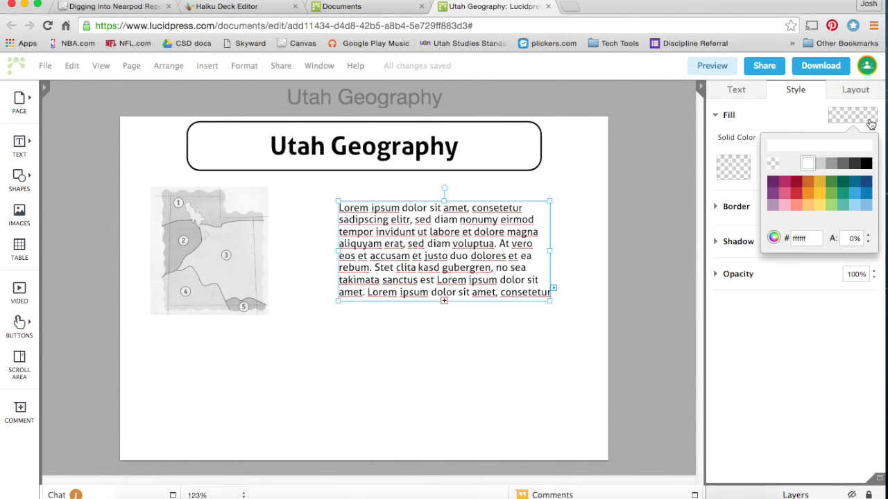
click(842, 183)
click(842, 194)
click(854, 205)
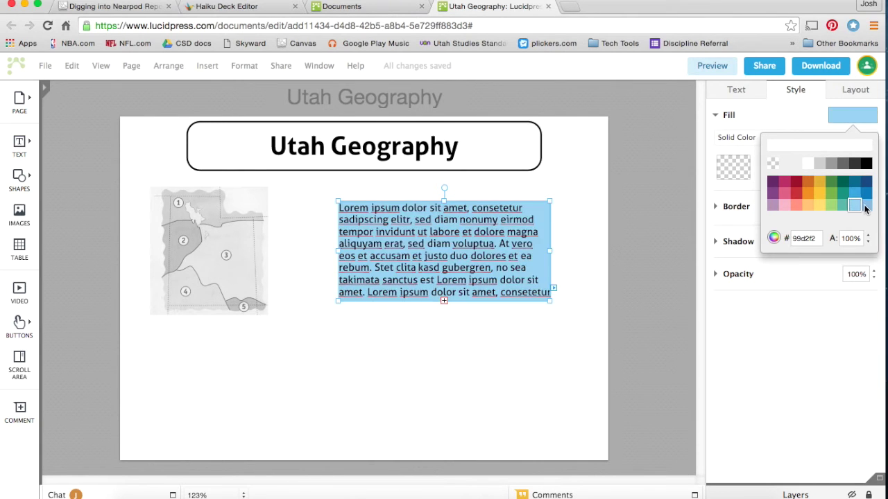
click(842, 205)
click(819, 205)
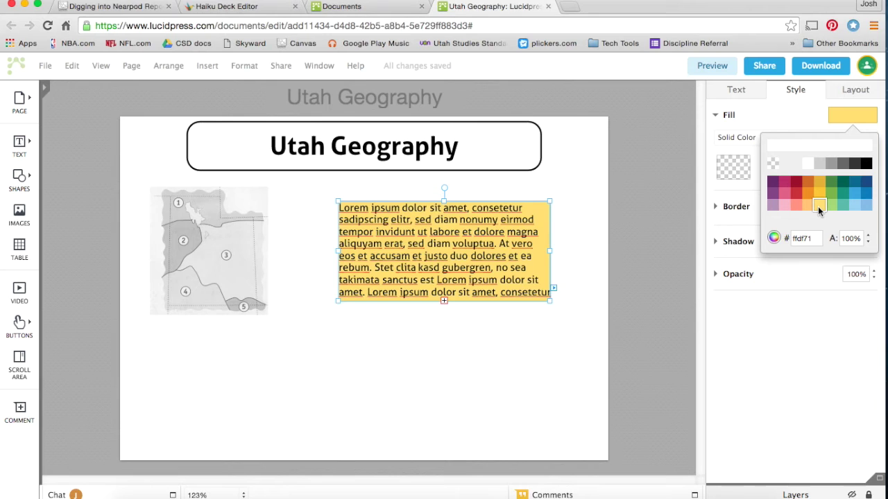
click(817, 206)
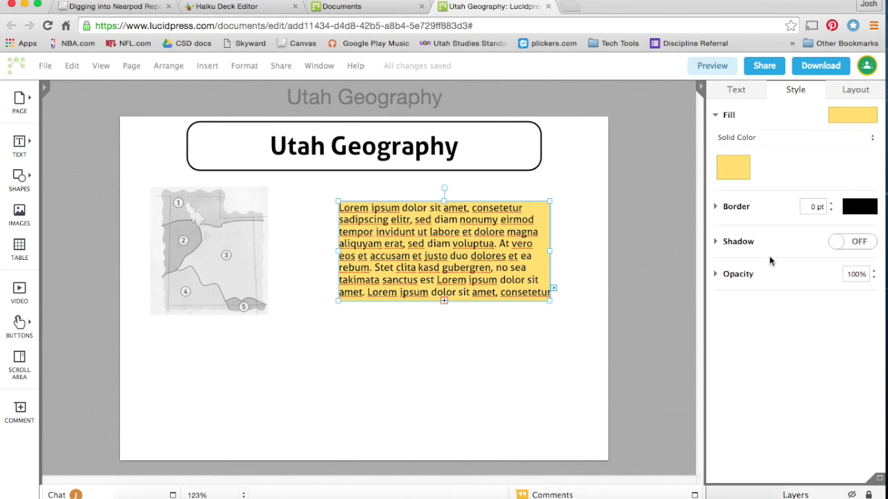
Step: Add a 3 pt black border to the text box and make it slightly taller
click(832, 204)
click(832, 203)
click(832, 204)
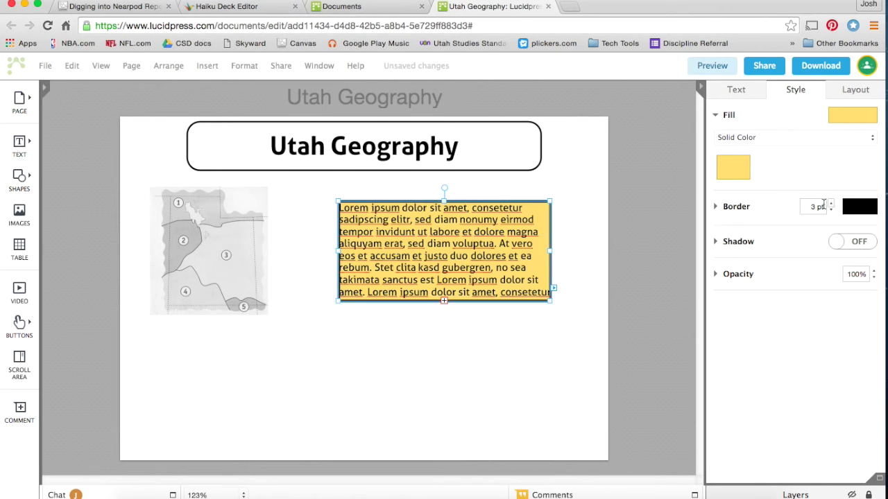
click(557, 358)
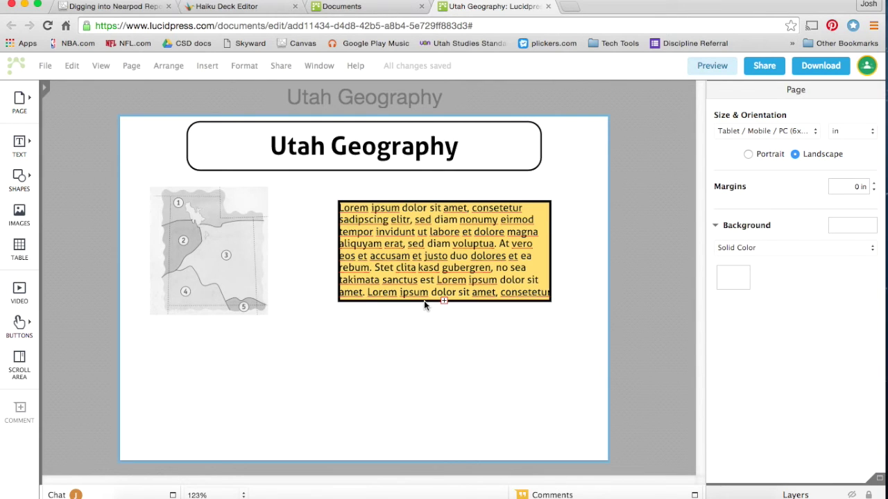
drag(423, 300, 444, 310)
Step: Insert a YouTube video and place it at the lower left below the Utah map
click(453, 347)
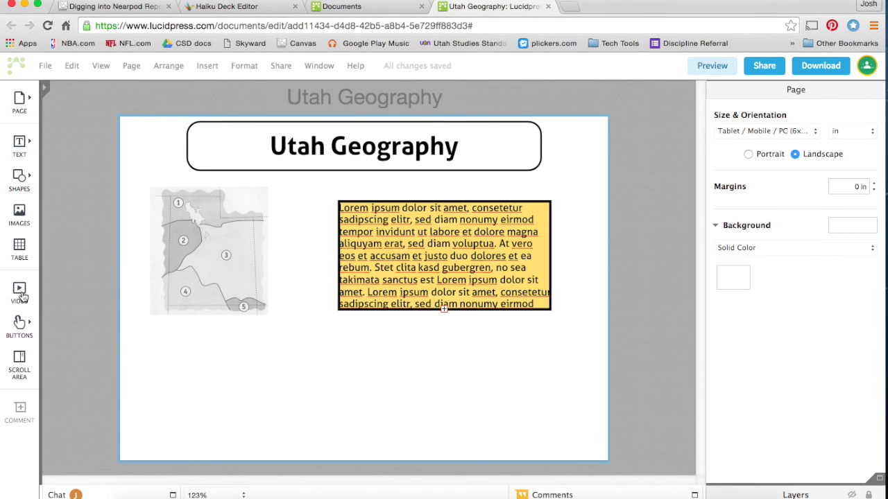
click(20, 297)
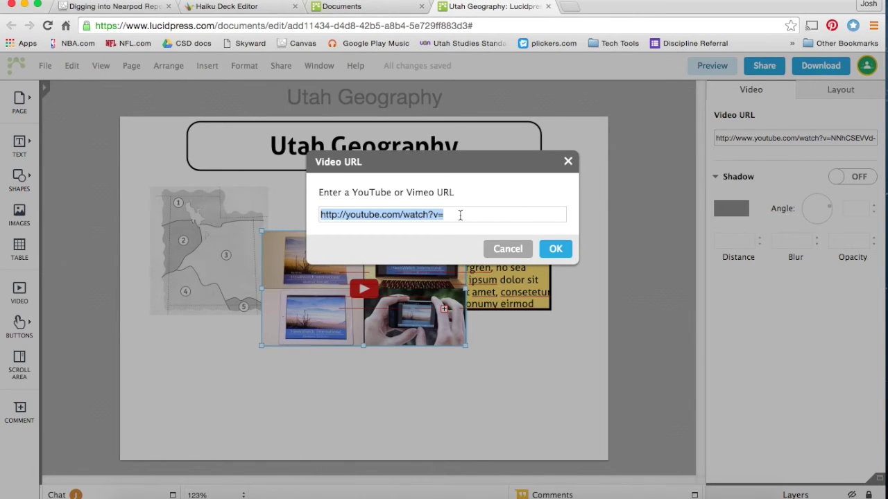
click(565, 257)
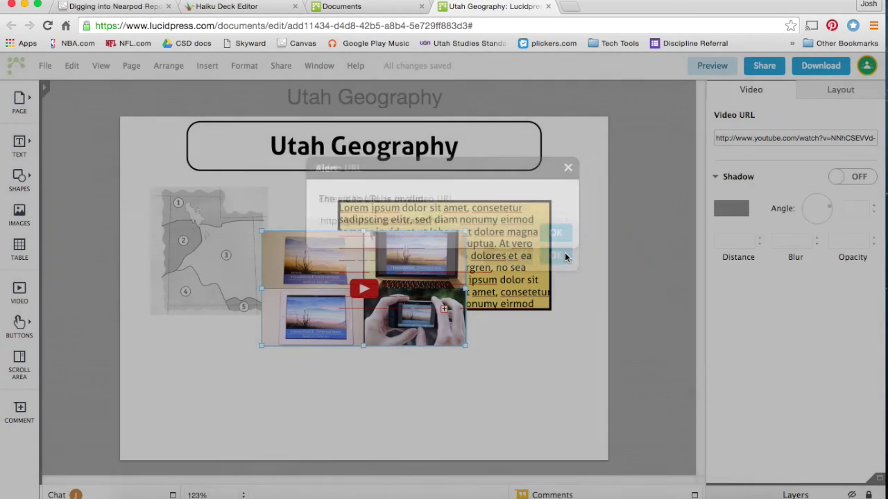
click(563, 230)
drag(377, 278, 254, 390)
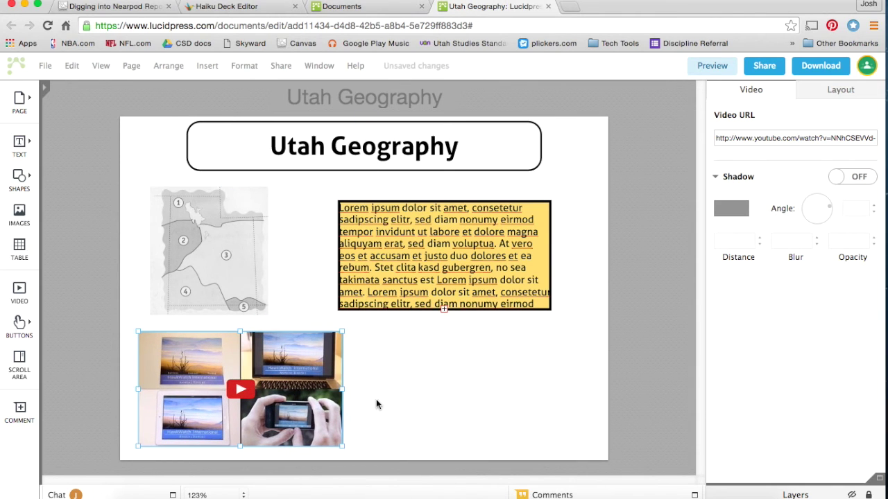
click(391, 402)
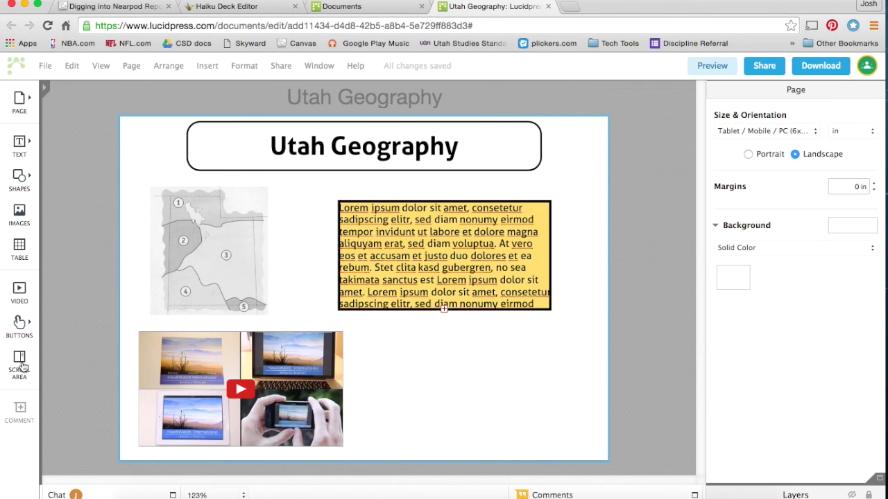
Step: Add a scroll area stacking the Horseshoe Bend canyon, mountain lake and red-cliff lake pictures
click(21, 366)
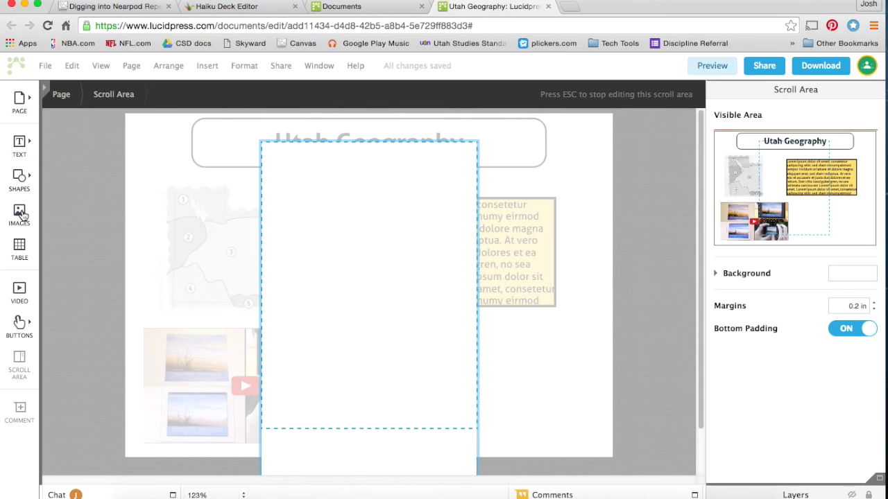
click(20, 212)
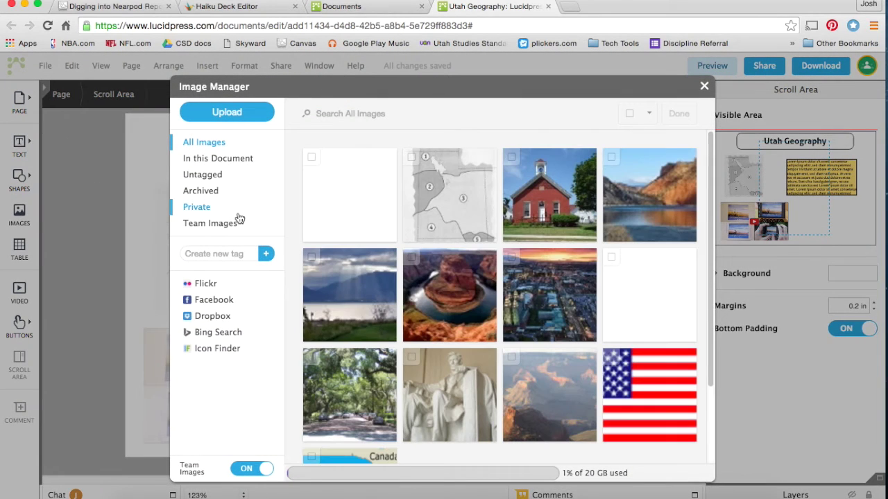
click(446, 297)
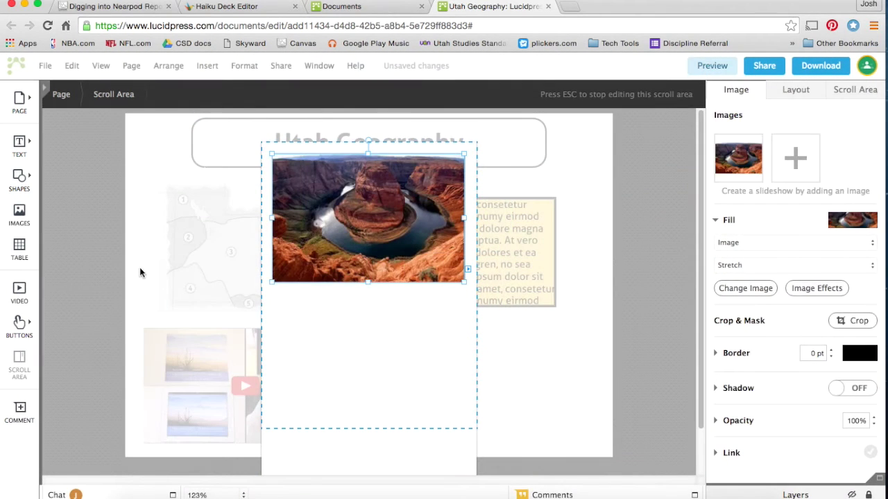
click(302, 338)
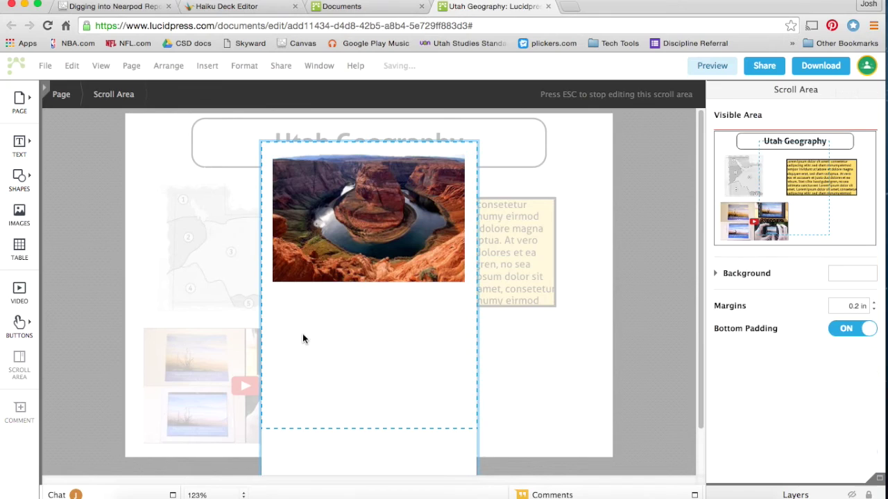
click(20, 212)
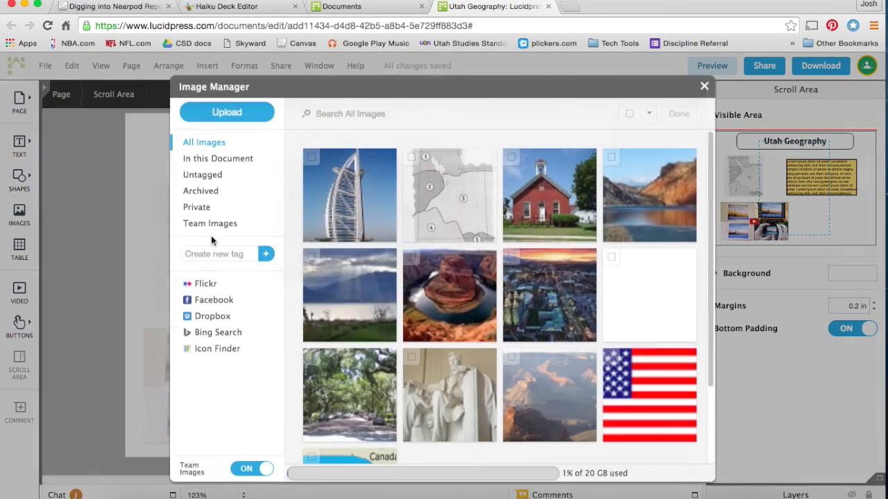
click(356, 294)
click(333, 455)
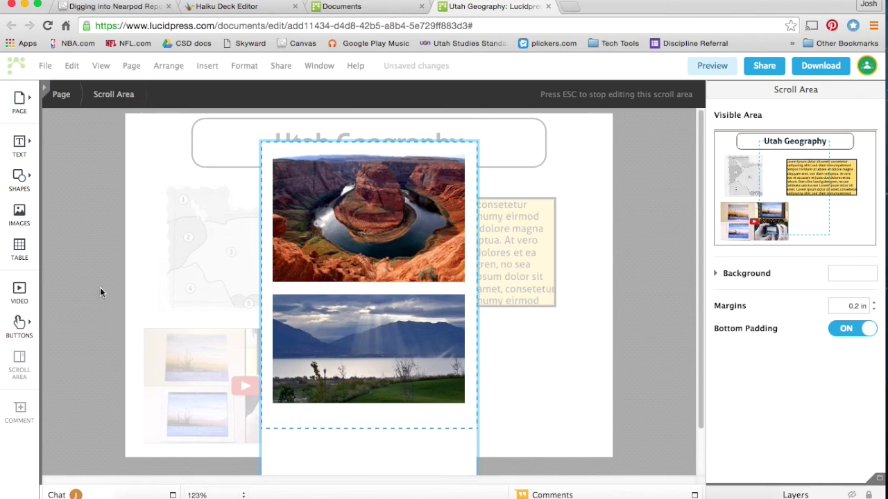
click(19, 212)
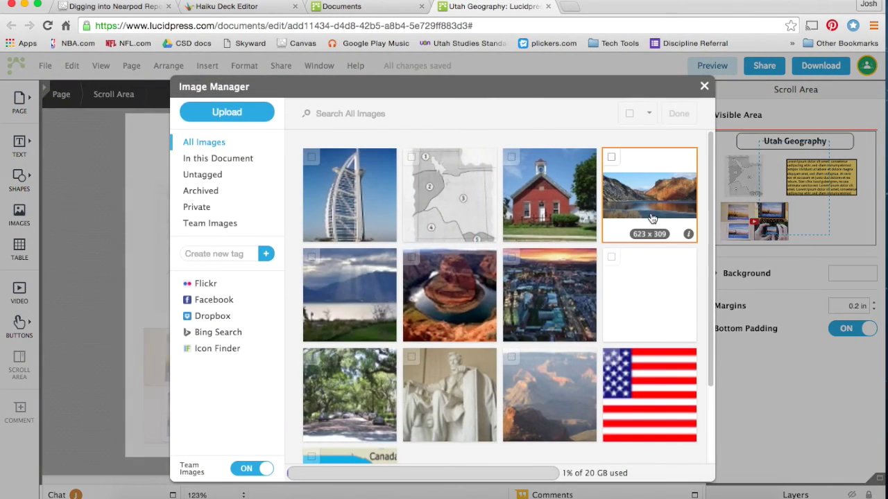
click(650, 217)
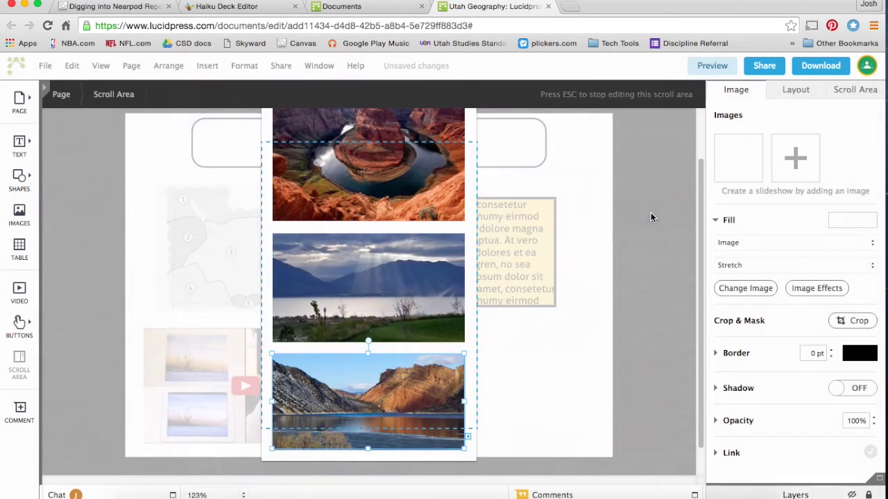
click(539, 404)
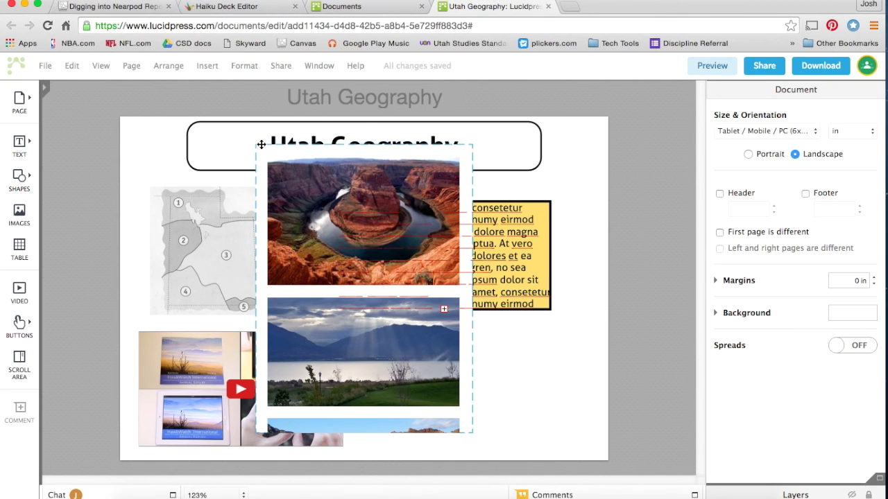
Step: Shrink the scroll area from its top and widen it to the right
click(260, 144)
click(271, 198)
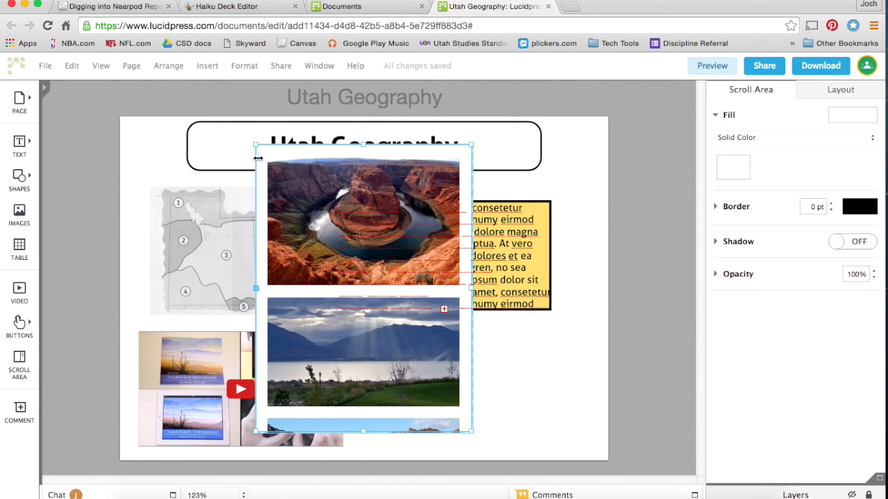
drag(255, 147, 258, 283)
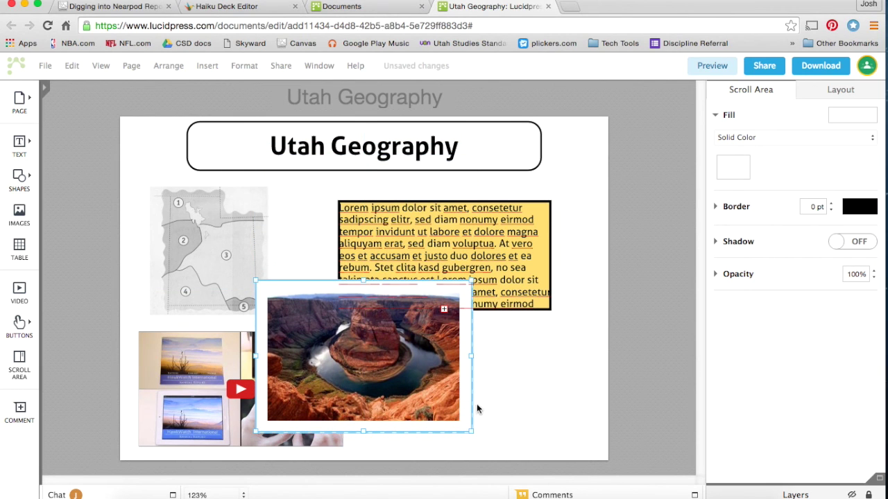
click(476, 404)
drag(471, 393, 470, 425)
click(497, 424)
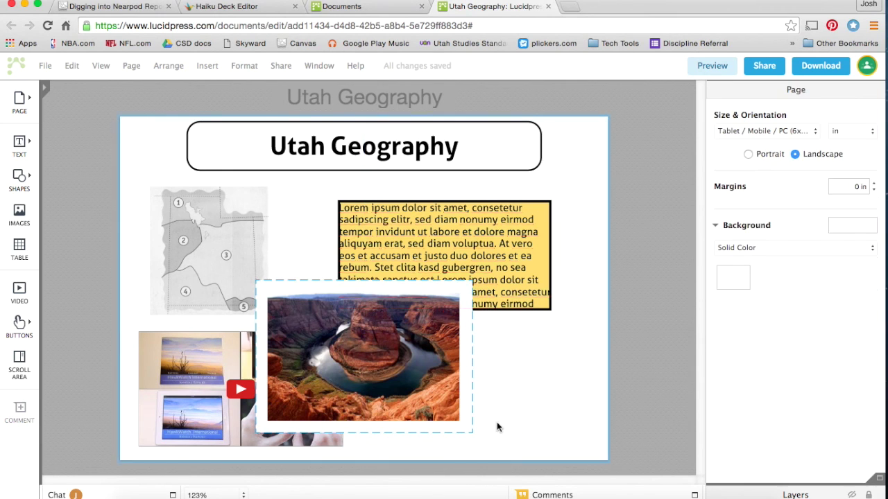
Step: Move the scroll area beside the video at lower right, one picture tall, and preview the page
drag(451, 388, 555, 419)
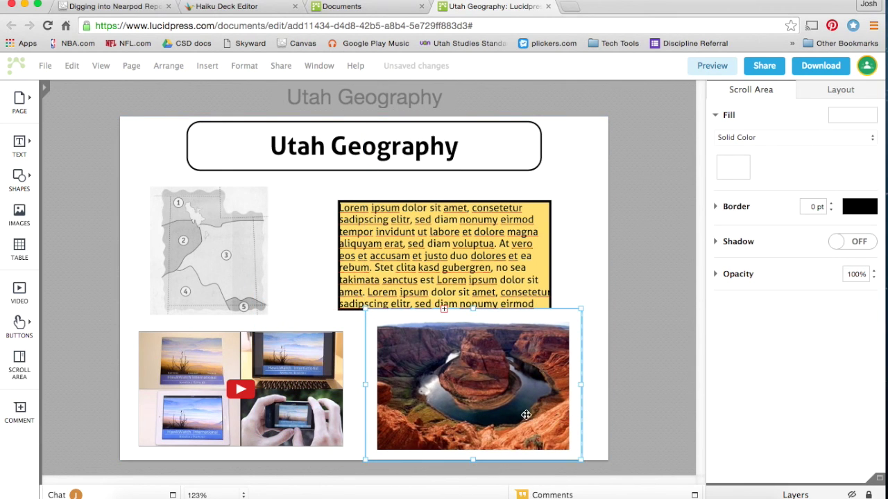
drag(365, 309, 371, 359)
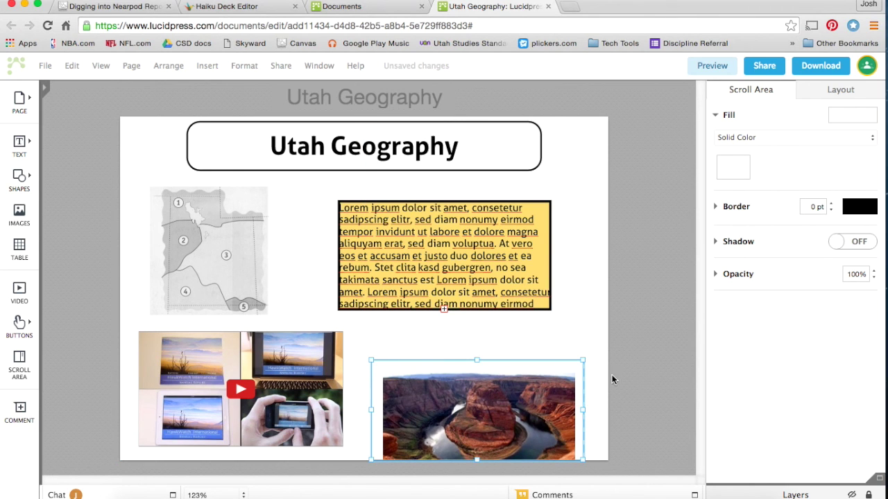
click(591, 385)
drag(565, 392, 563, 364)
click(583, 311)
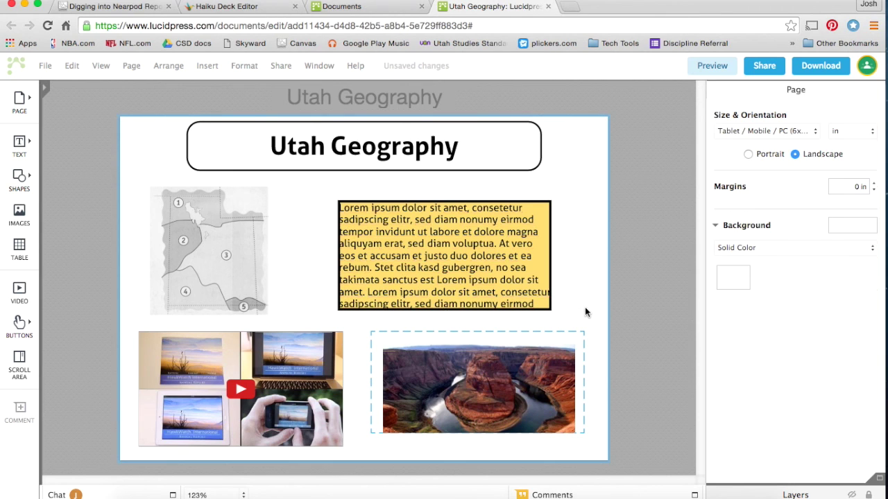
click(707, 67)
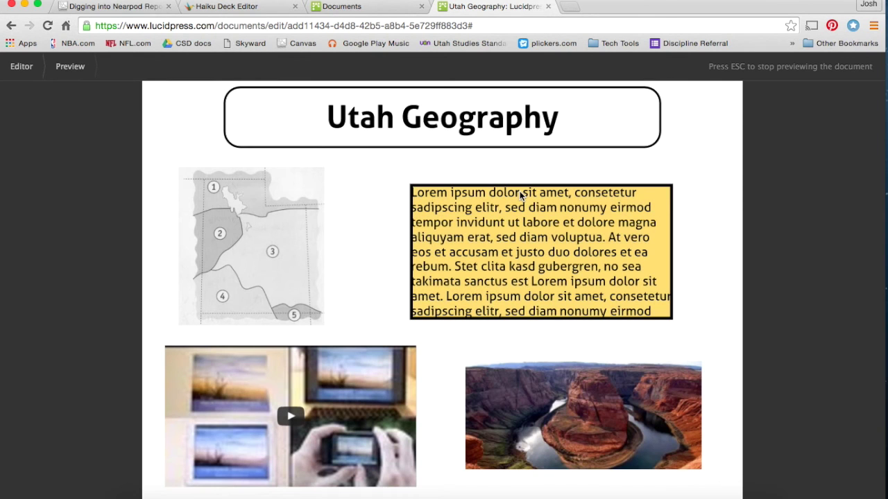
Step: Scroll the preview's picture window through the lake photos and back to the Horseshoe Bend canyon picture
scroll(583, 384, down, 5)
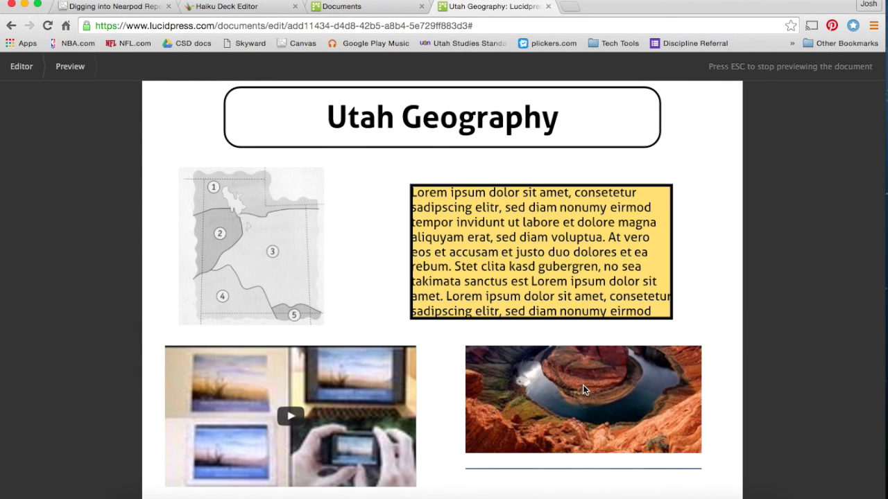
scroll(583, 390, down, 5)
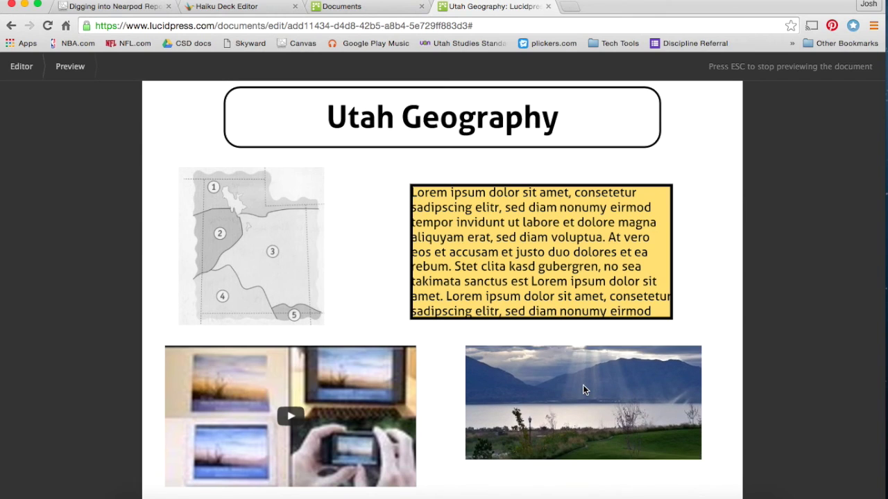
scroll(583, 390, down, 5)
scroll(583, 390, up, 5)
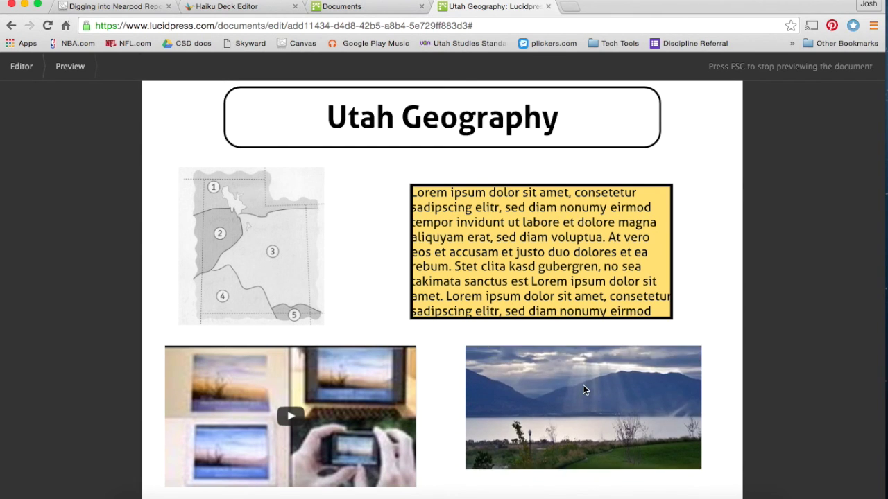
scroll(582, 390, up, 5)
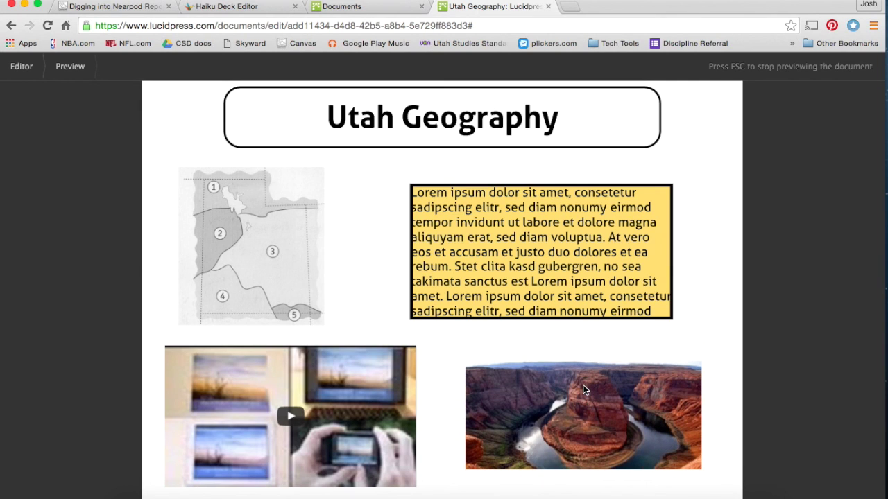